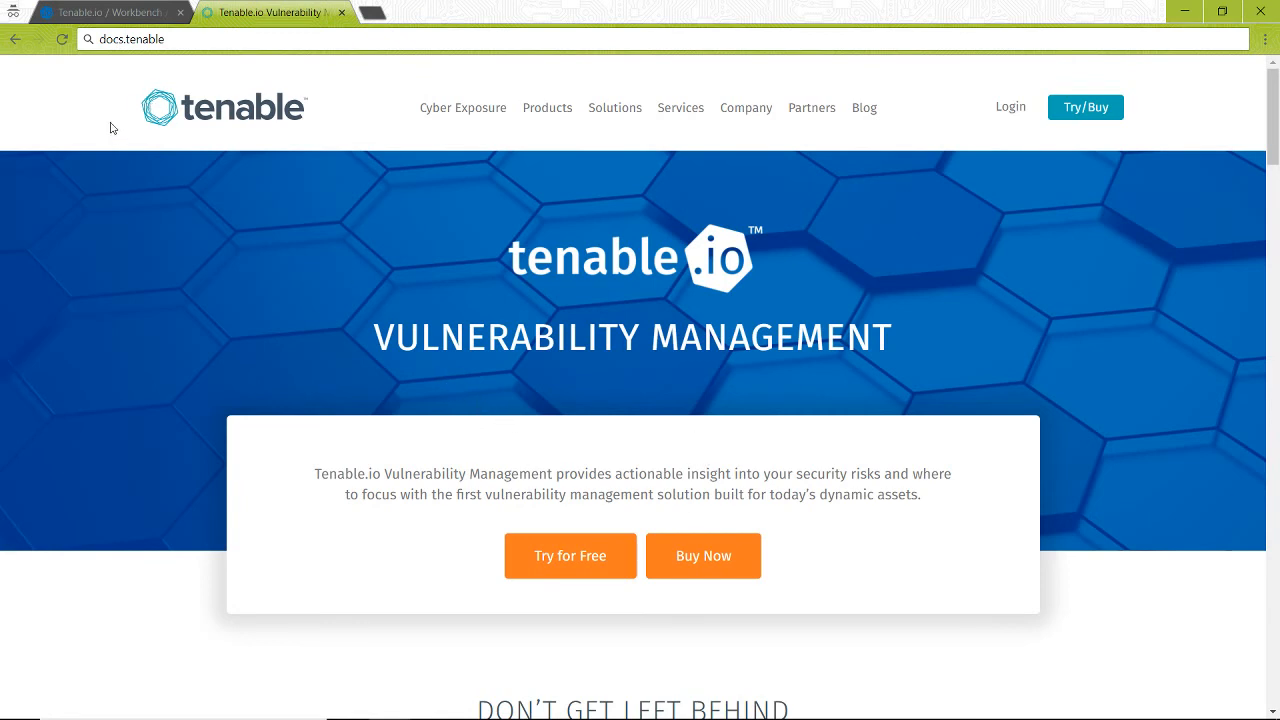
Step: Switch to the Tenable.io console and open the target groups in the scan resources
click(108, 13)
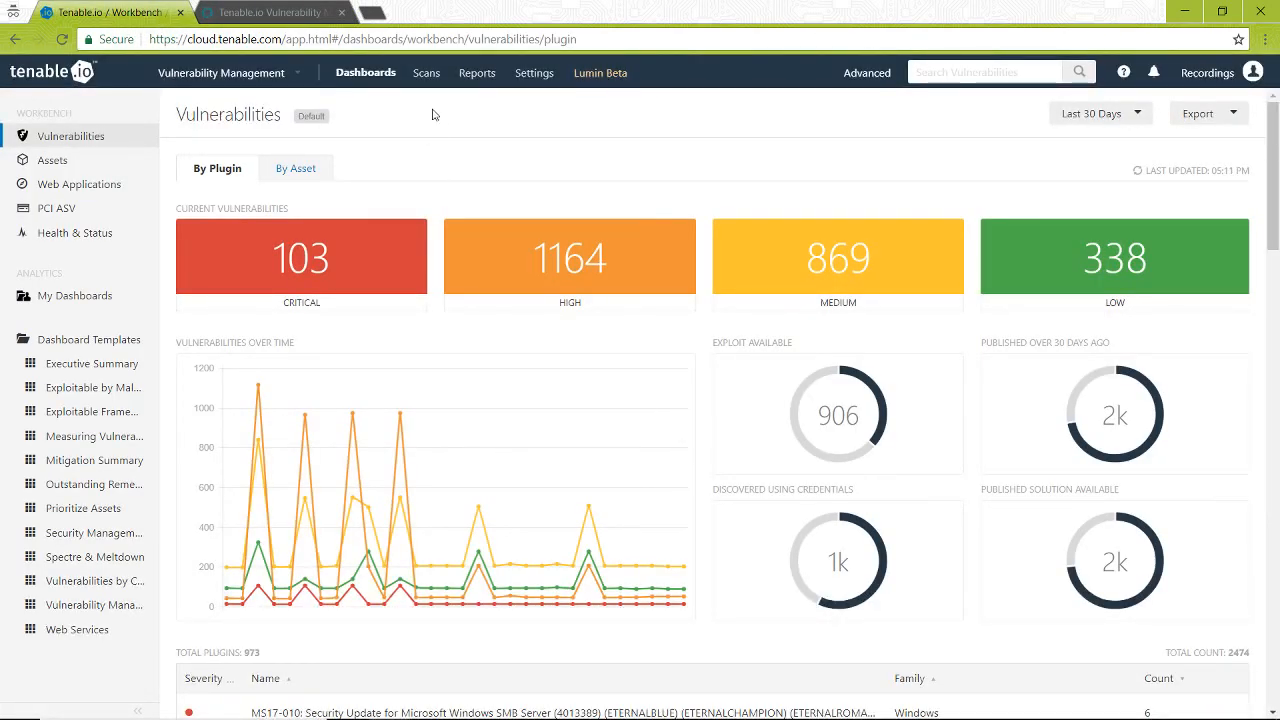
click(428, 74)
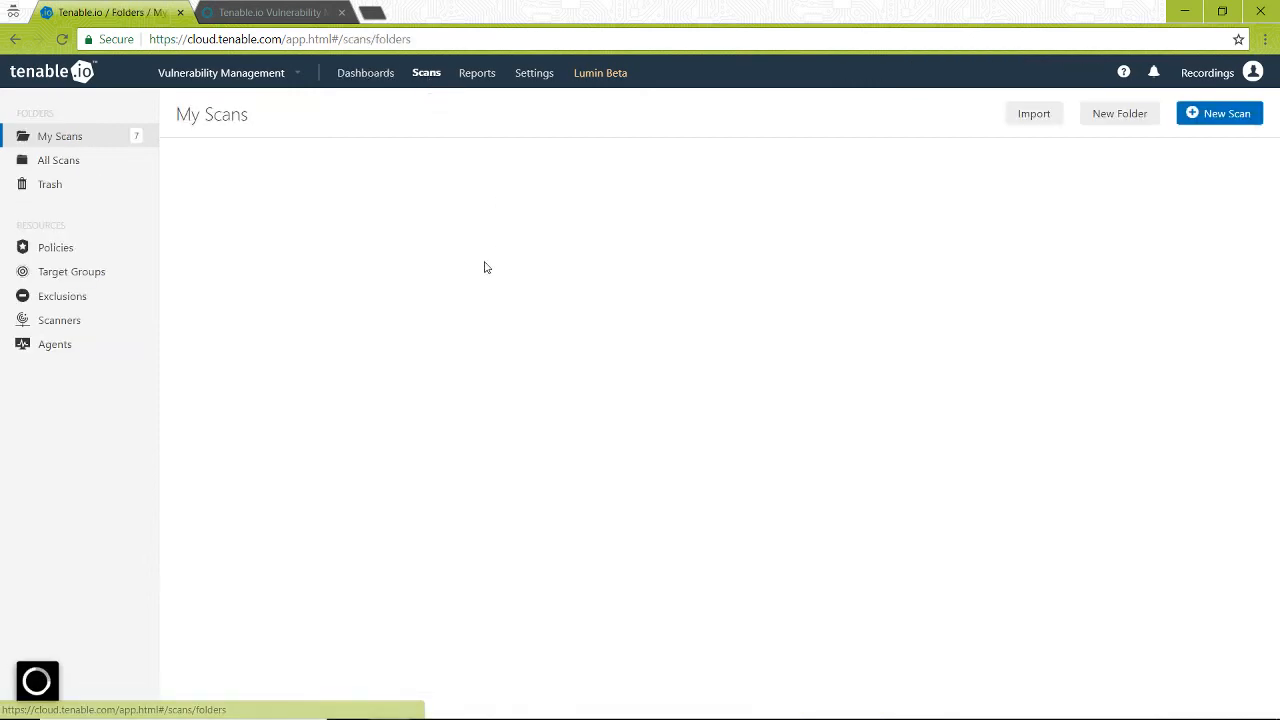
click(72, 274)
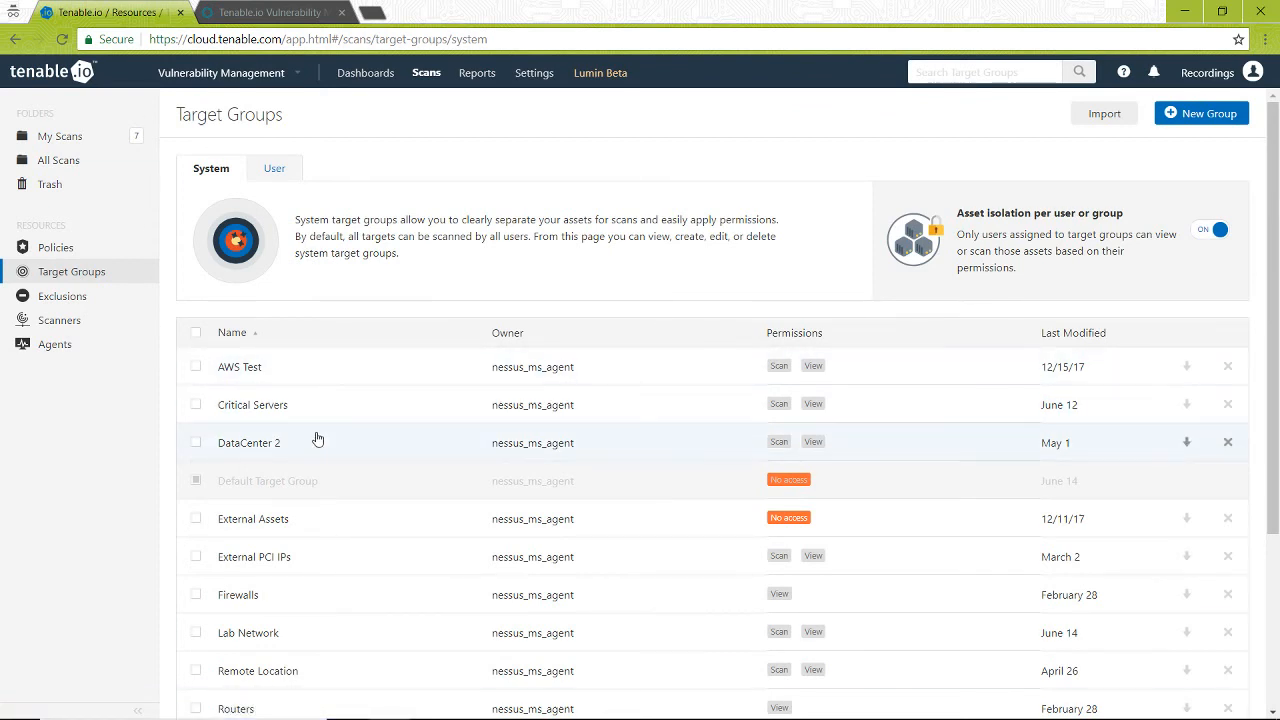
Step: Create a new system target group named Lab Network with 172.26.68.0/24 as its targets
click(1199, 115)
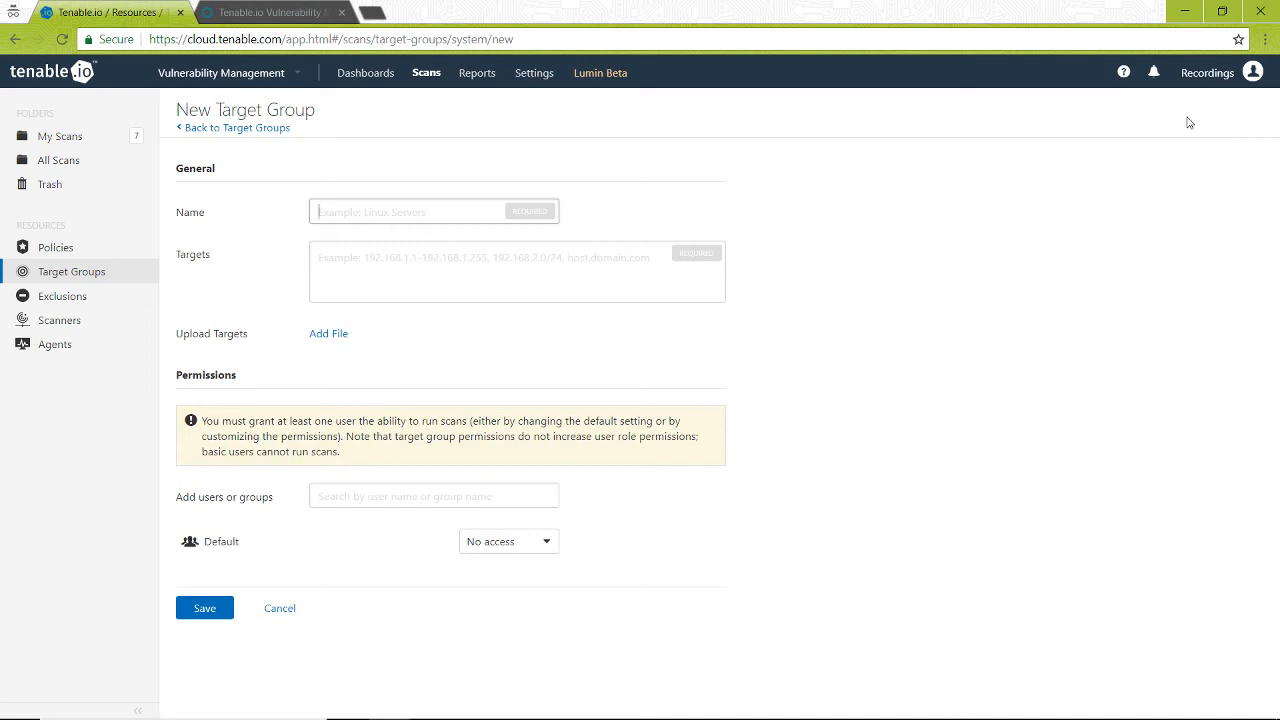
text(L)
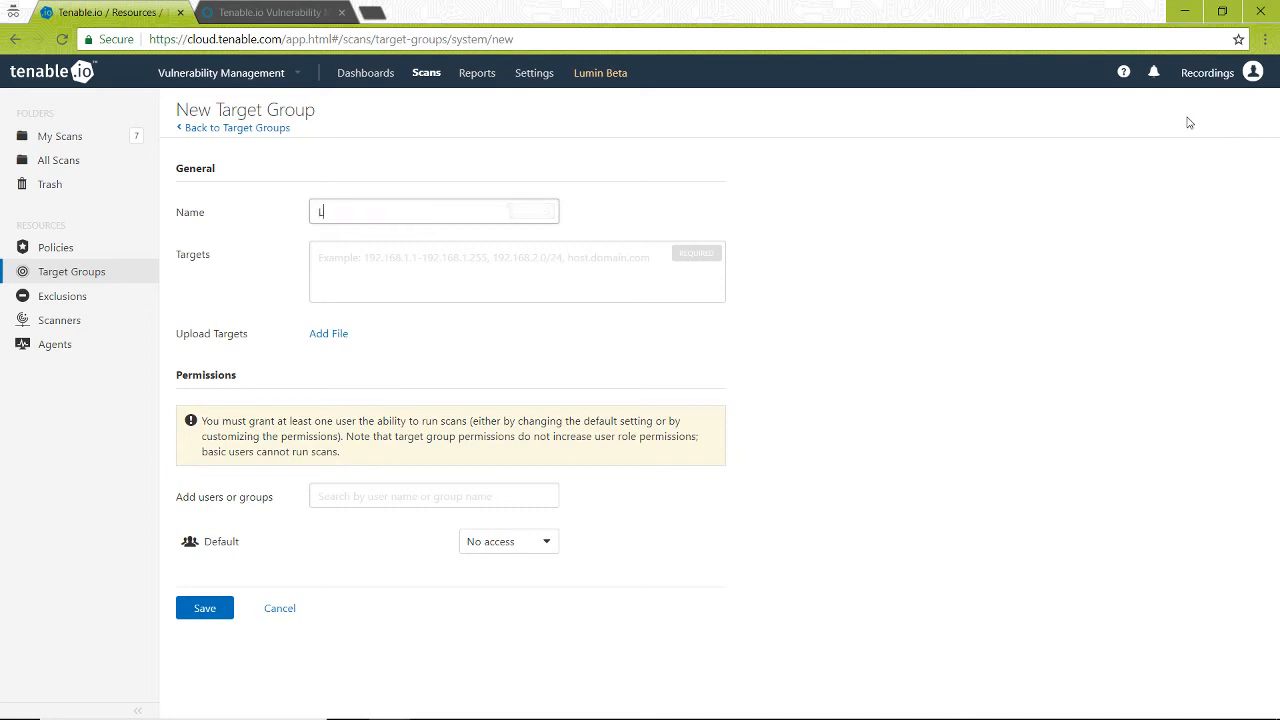
text(ab Network)
click(422, 274)
text(172.26.68.0/24)
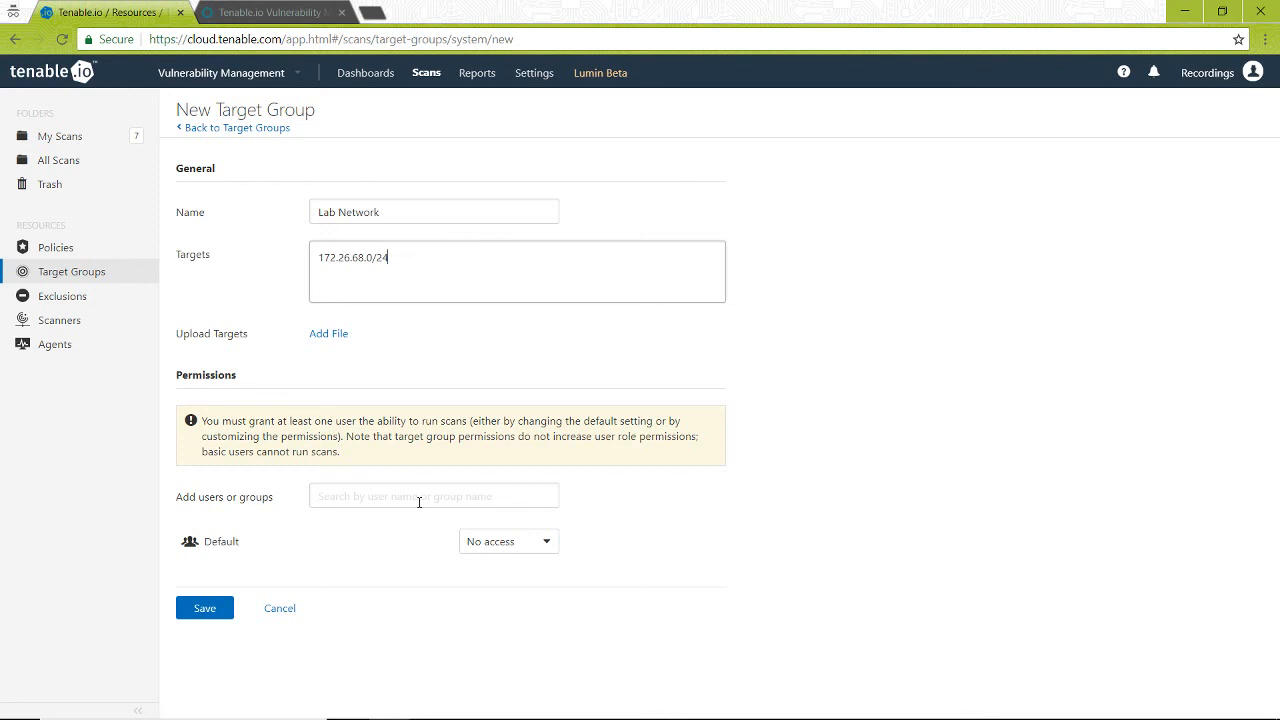
Step: Set the target group's Default permission to Can scan and save the group
click(503, 549)
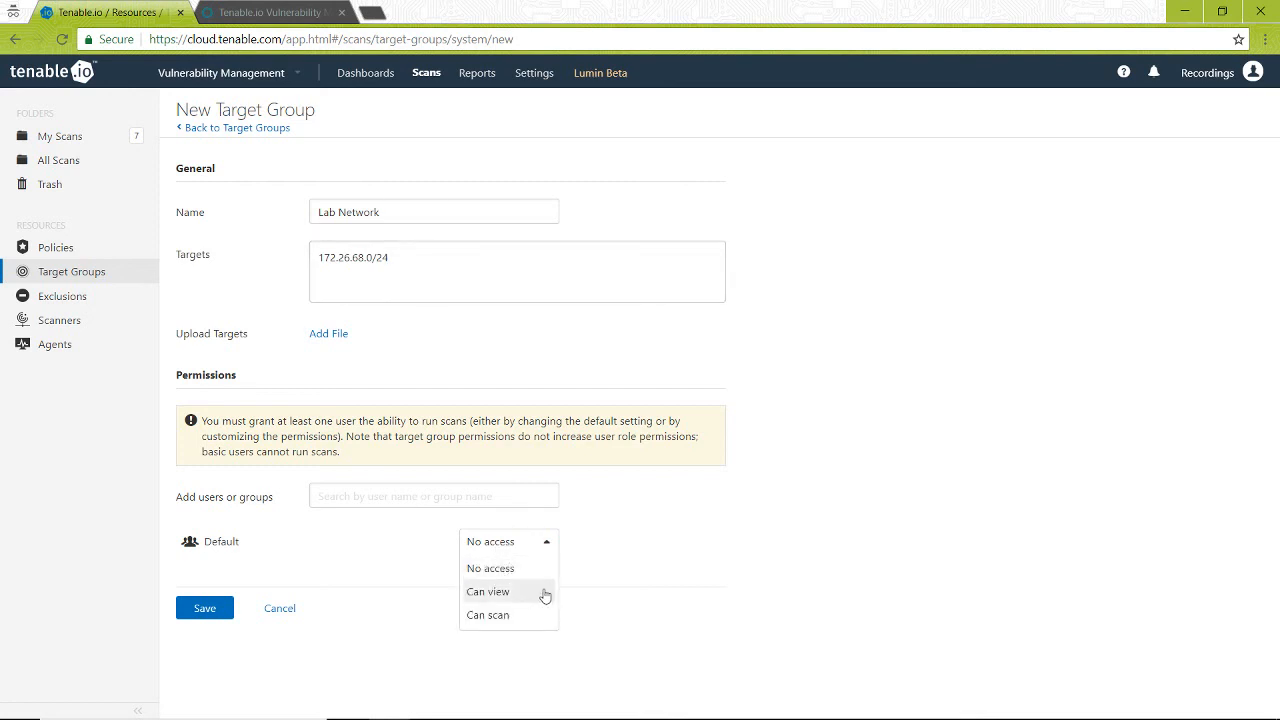
click(500, 617)
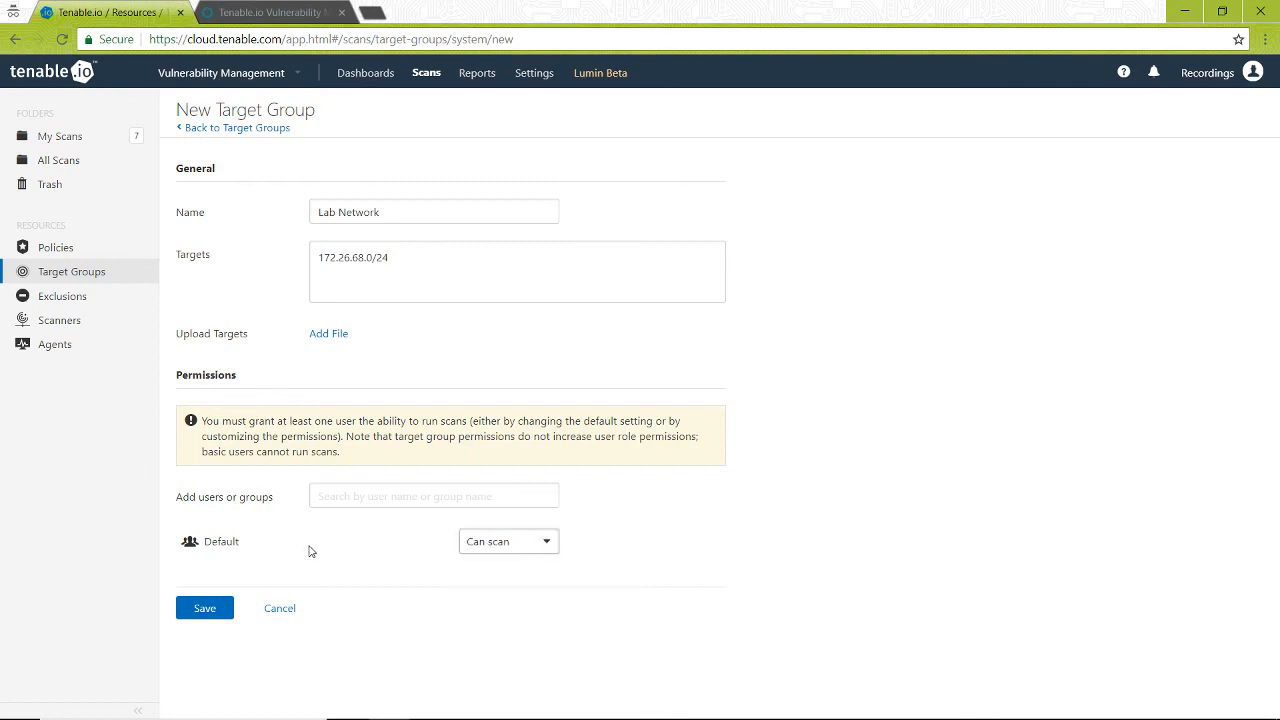
click(426, 496)
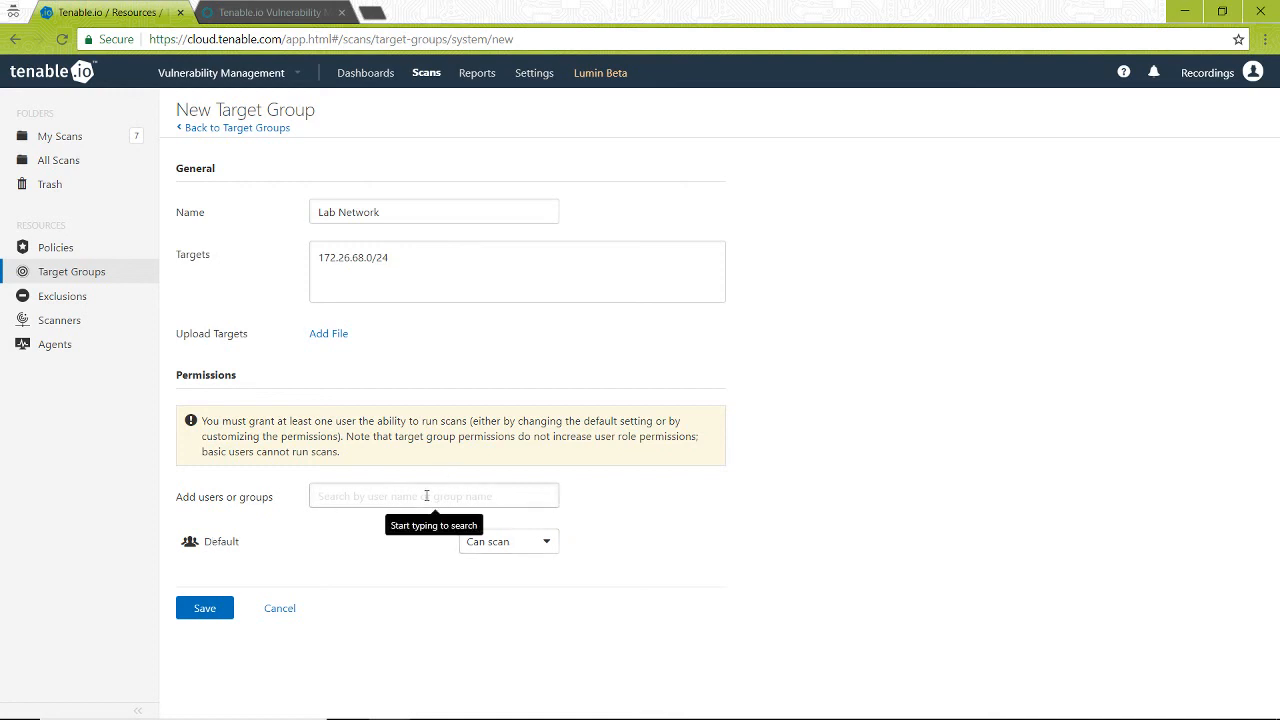
click(936, 504)
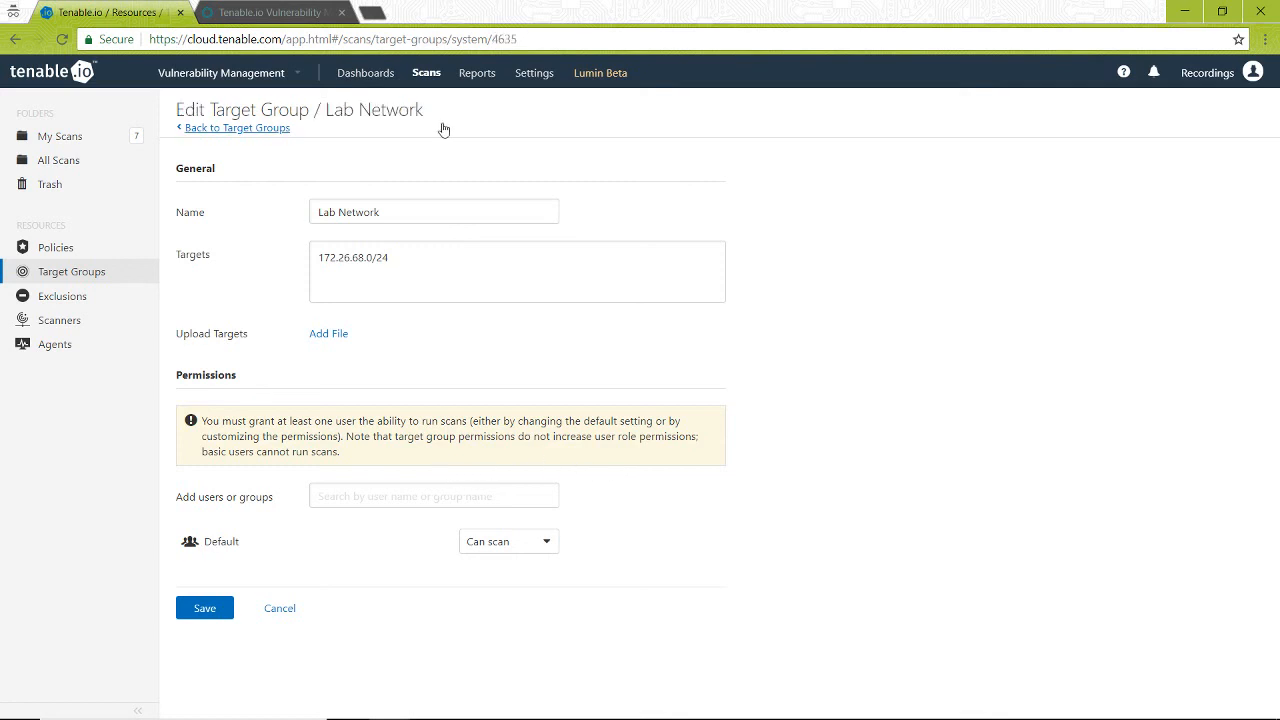
Step: Start a new Basic Network Scan and choose Lab Network as its target group
click(426, 74)
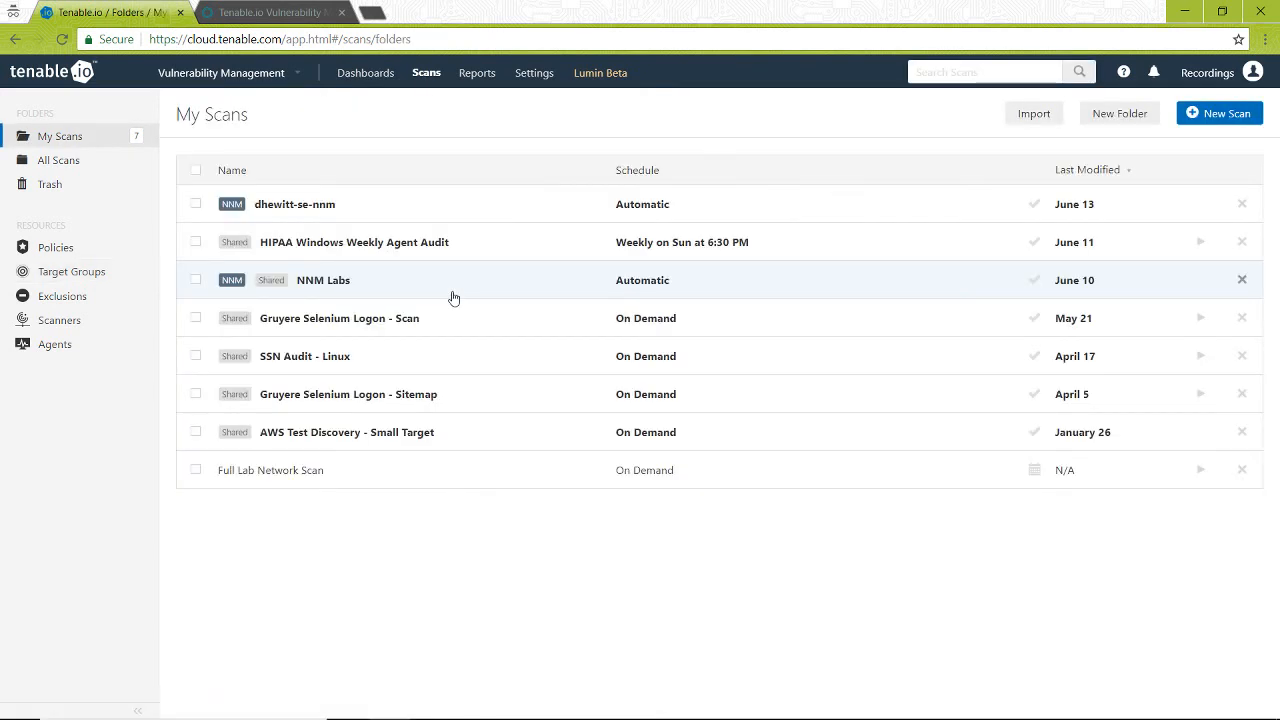
click(1212, 118)
click(287, 380)
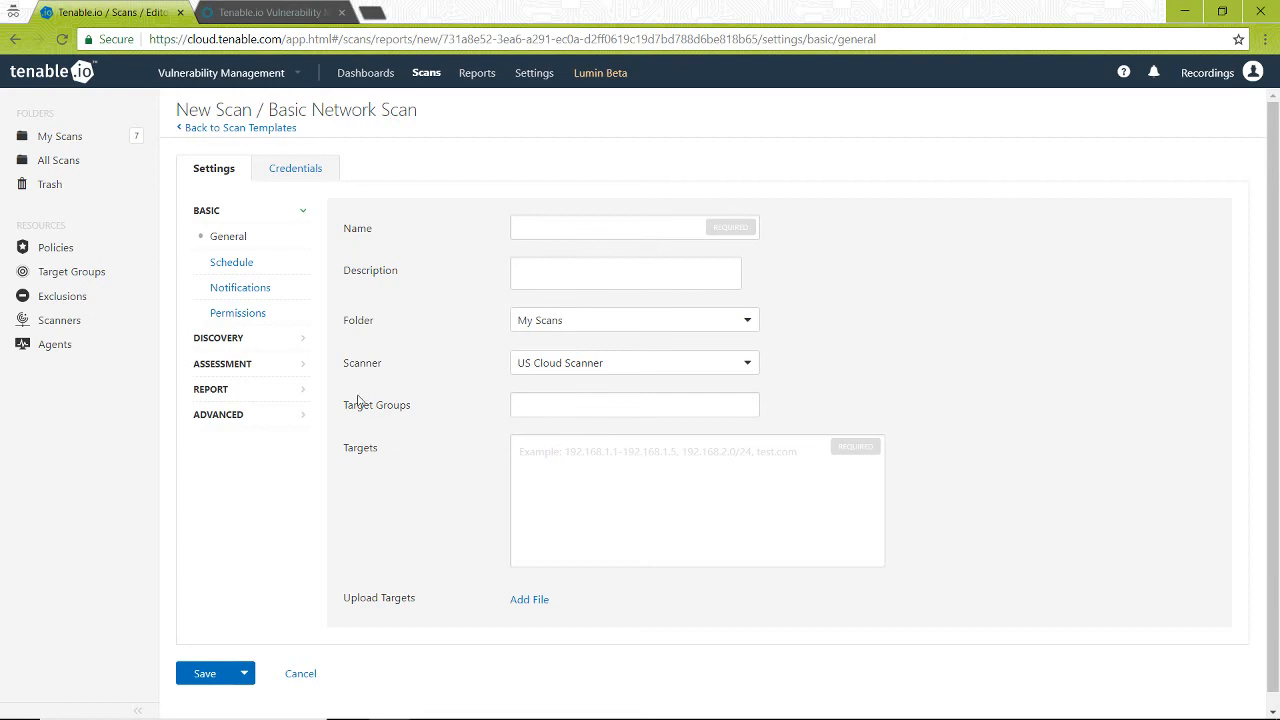
click(535, 416)
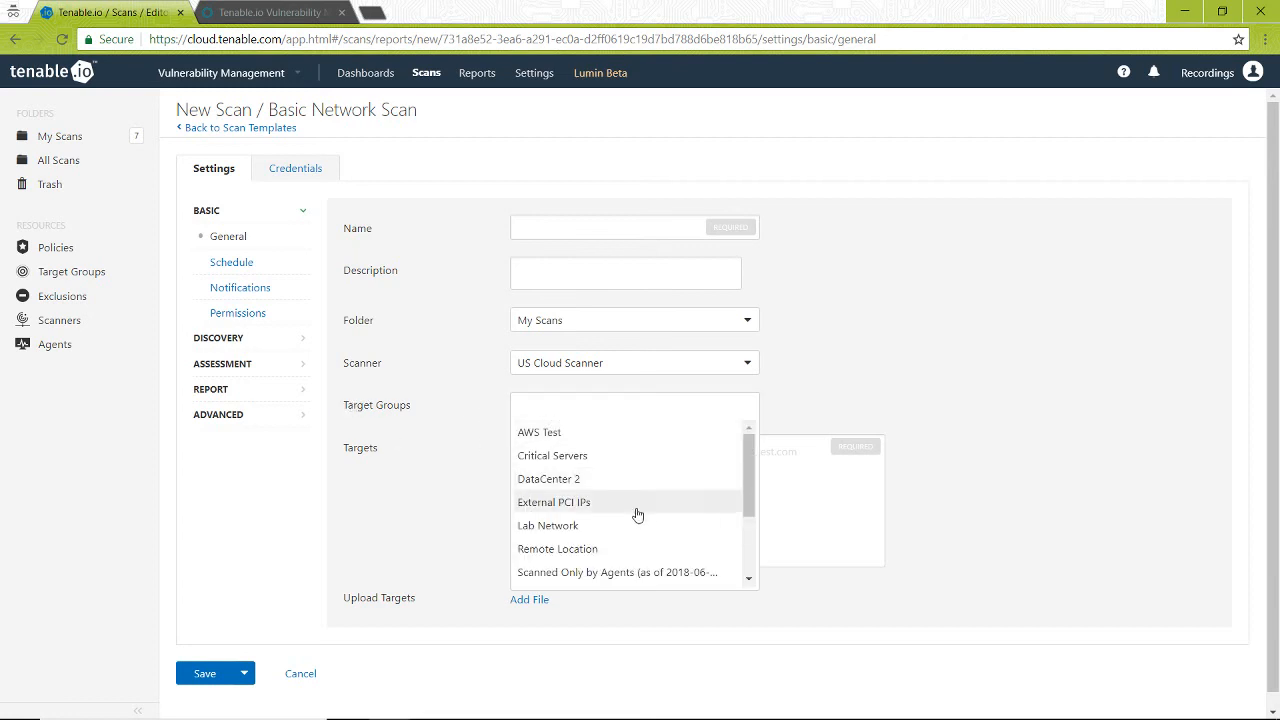
click(566, 526)
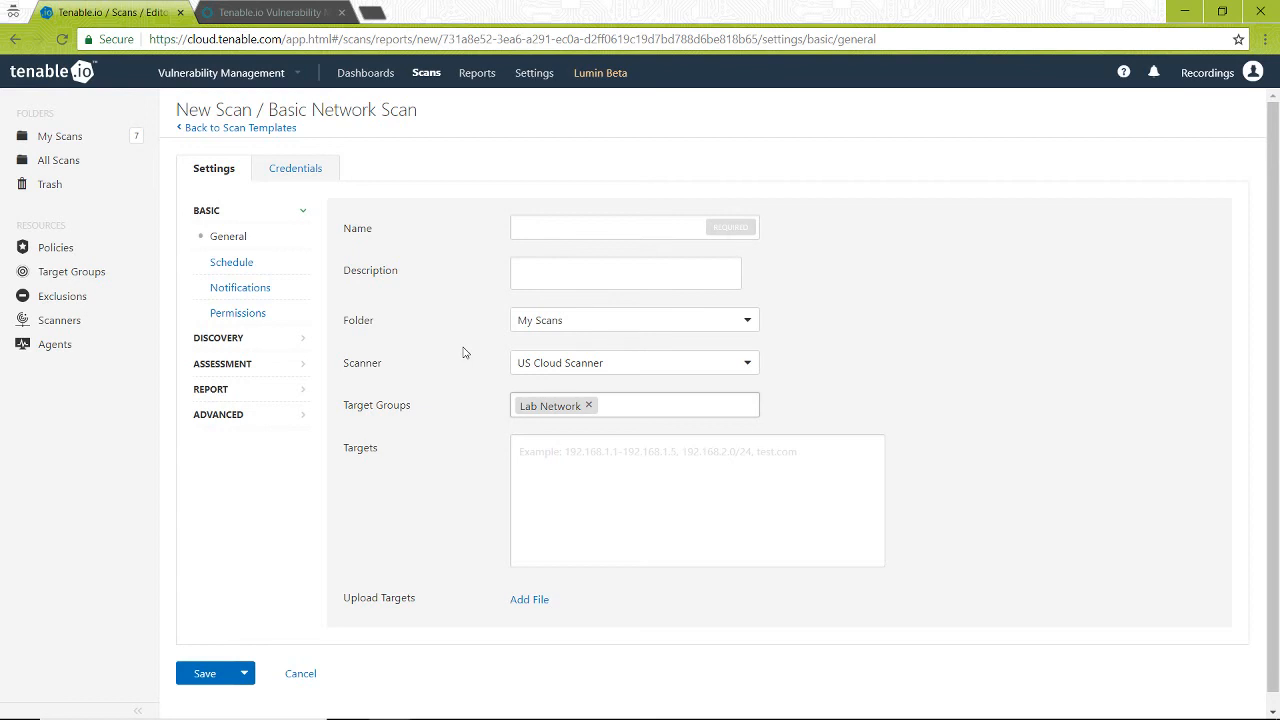
Step: Start an advanced search on the vulnerabilities dashboard with the condition Target Group is equal to Lab Network
click(383, 84)
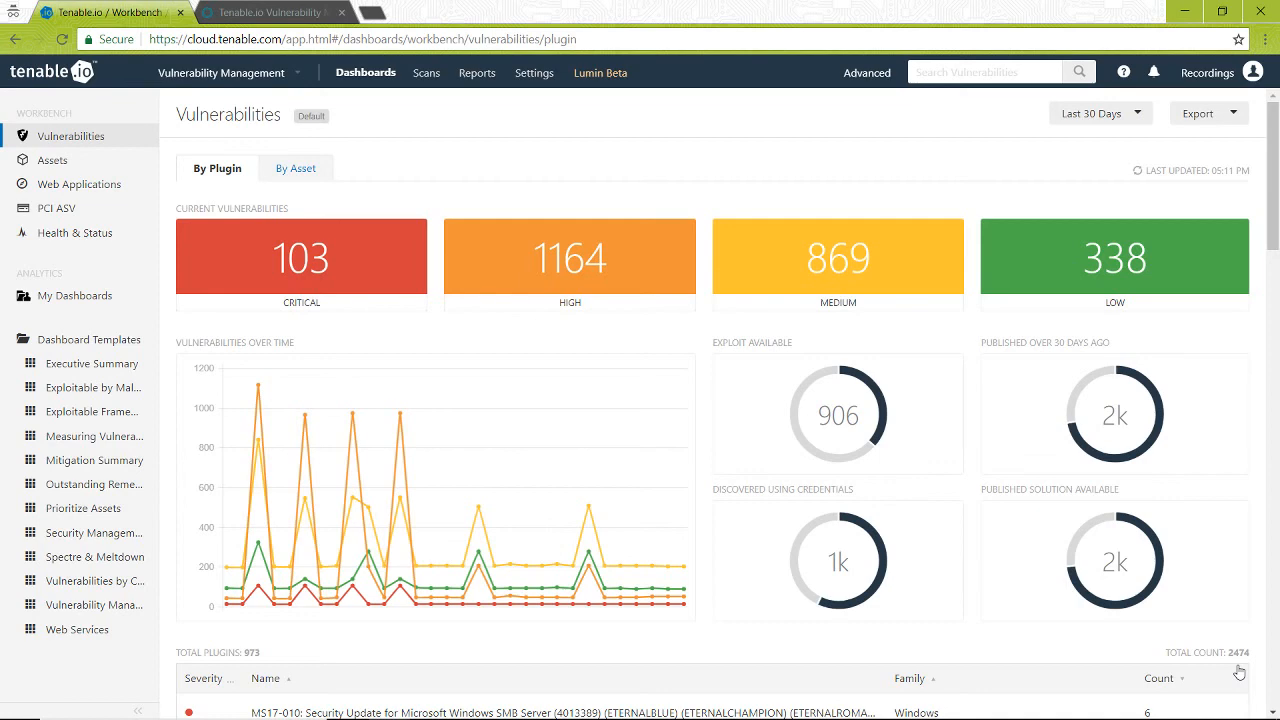
click(867, 73)
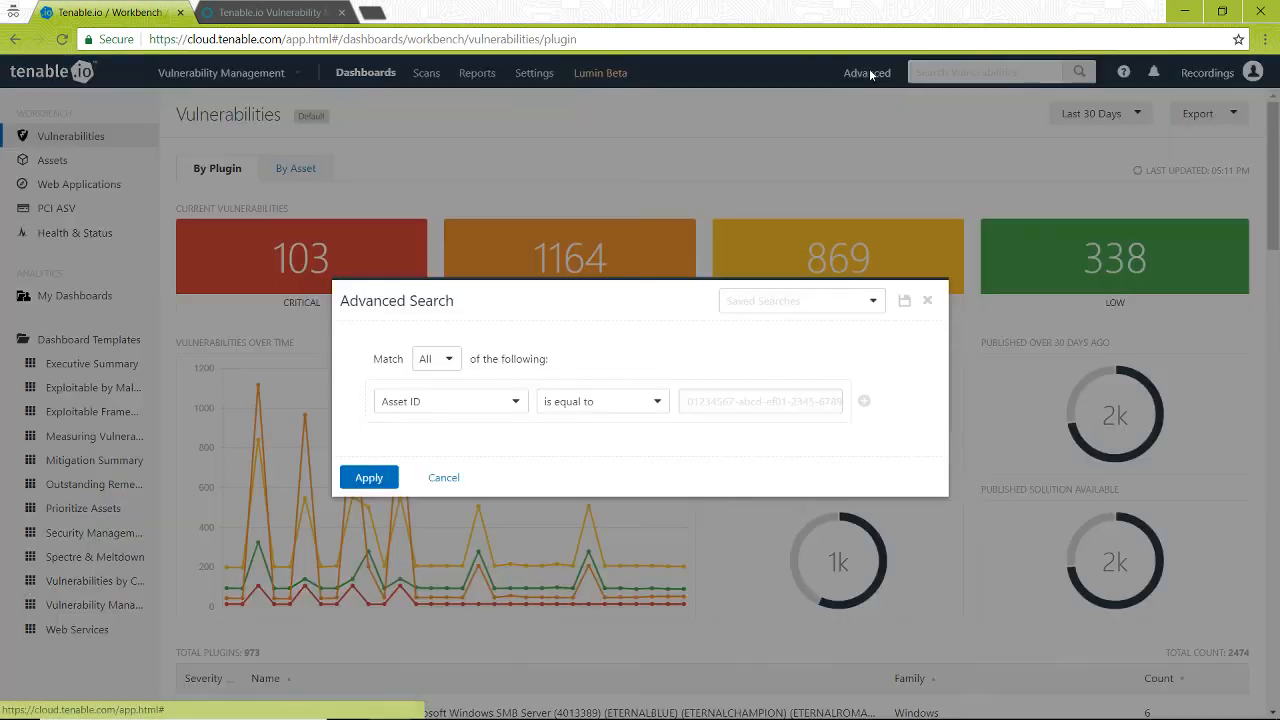
click(458, 405)
text(target)
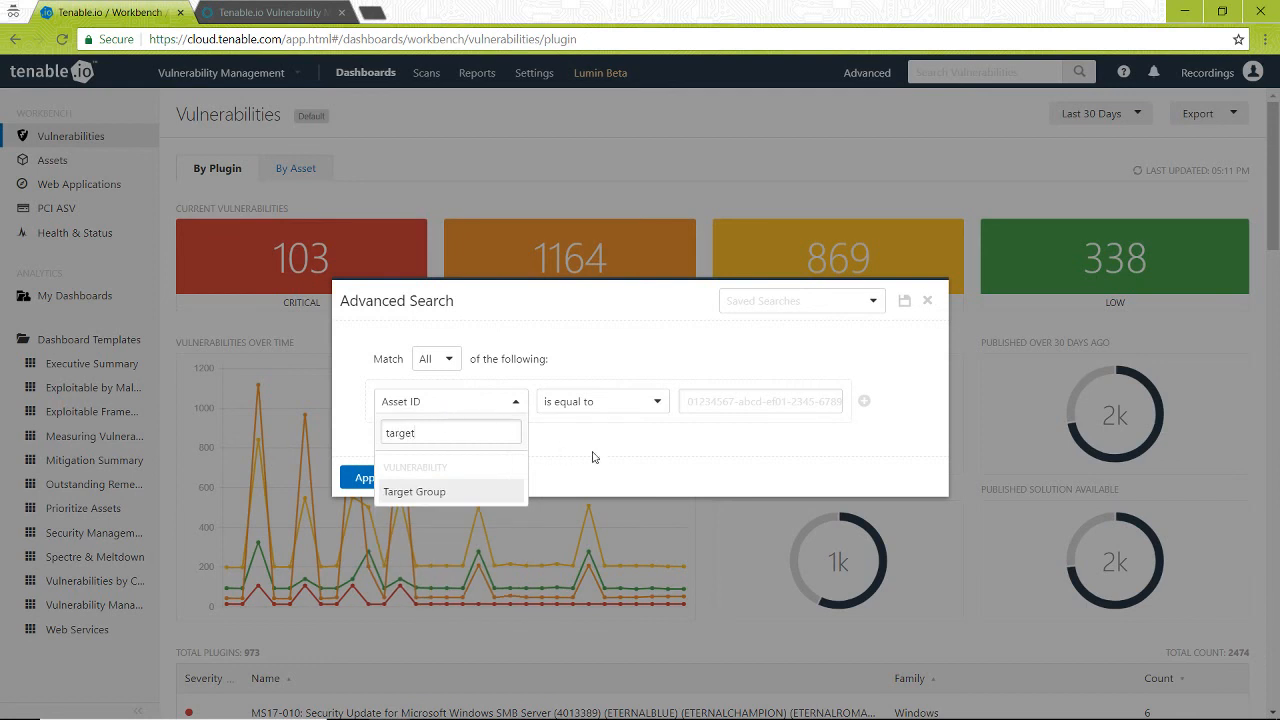
click(412, 491)
click(760, 401)
click(700, 543)
Step: Add the condition Severity is equal to Critical, apply the search and review the matching vulnerabilities
click(866, 401)
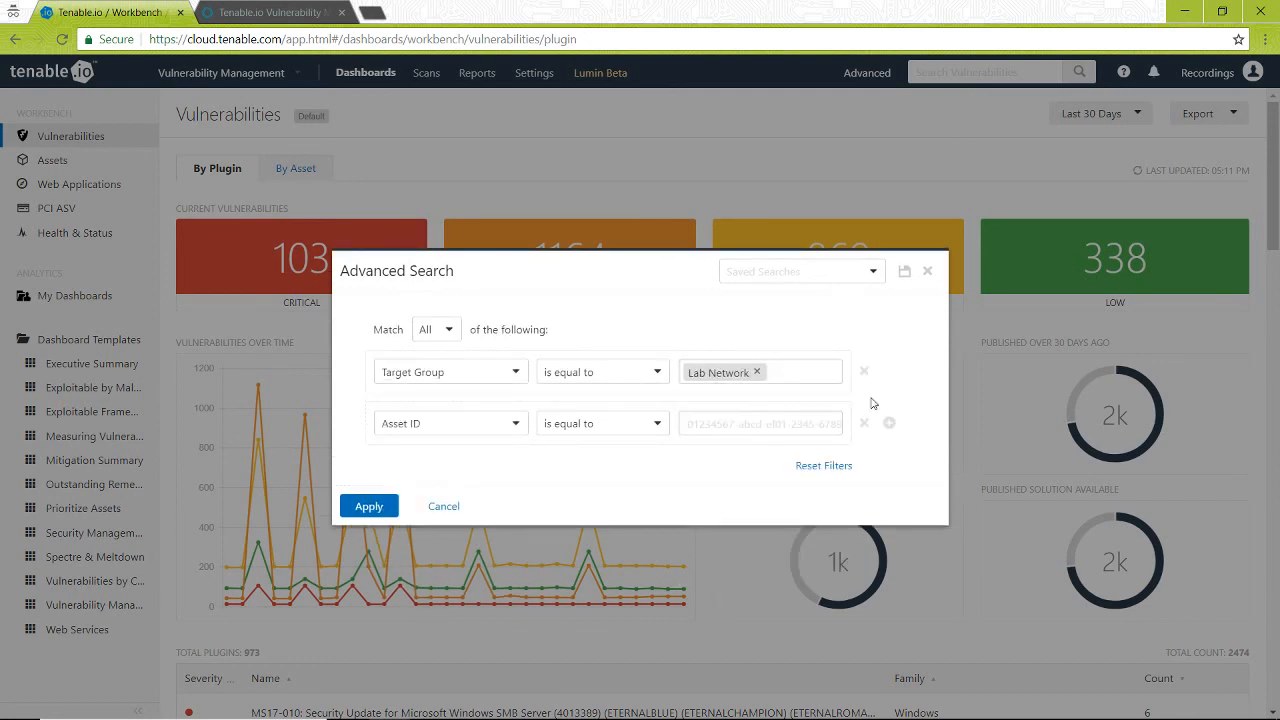
click(490, 429)
text(sever)
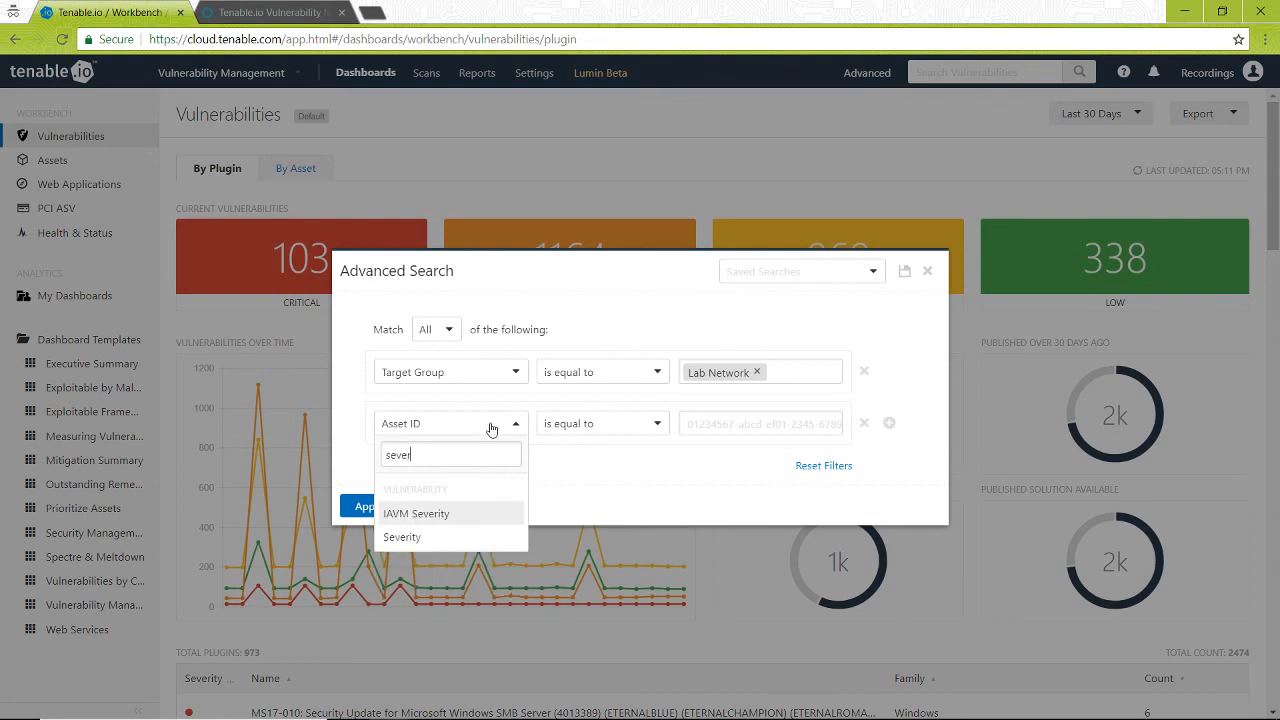
click(454, 539)
click(789, 429)
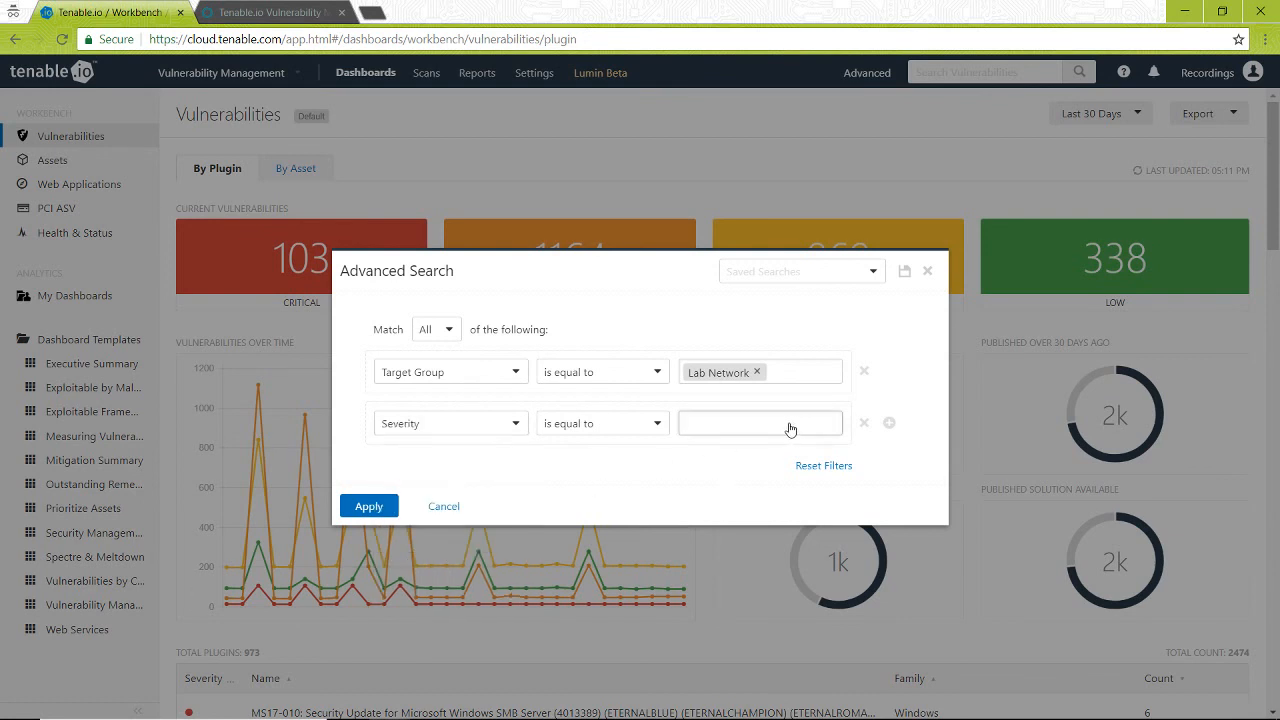
click(705, 545)
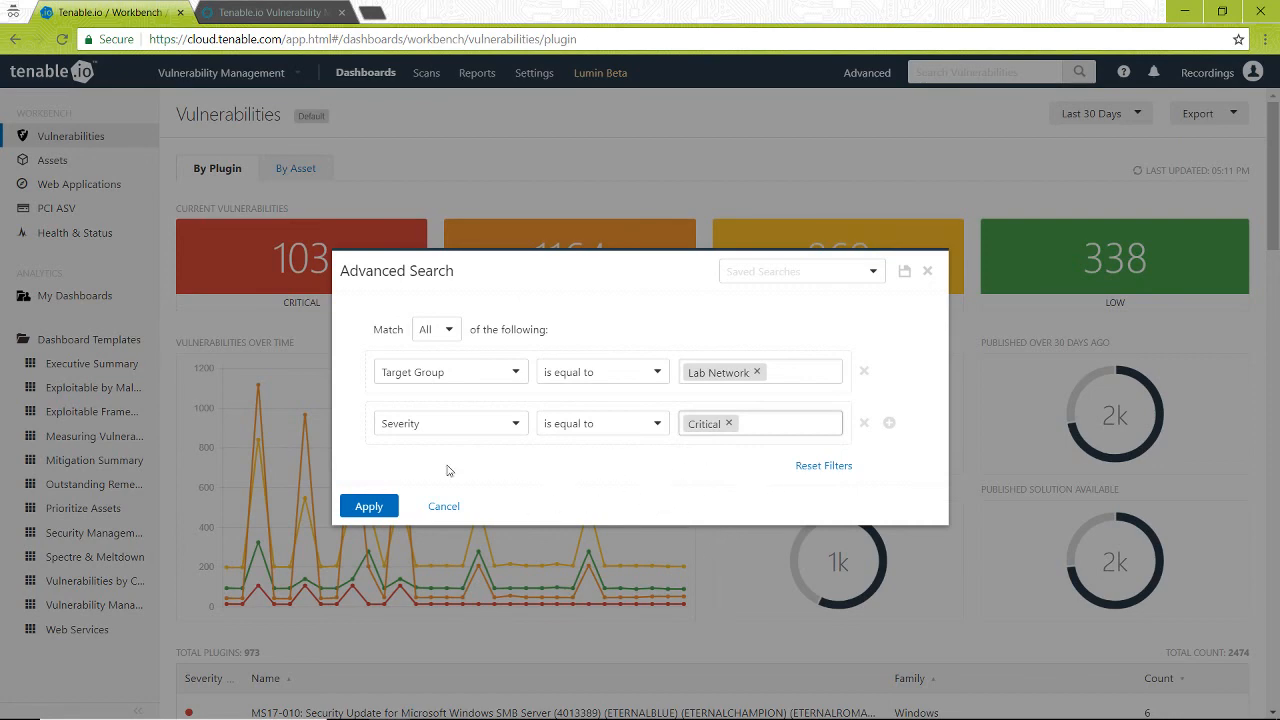
click(369, 507)
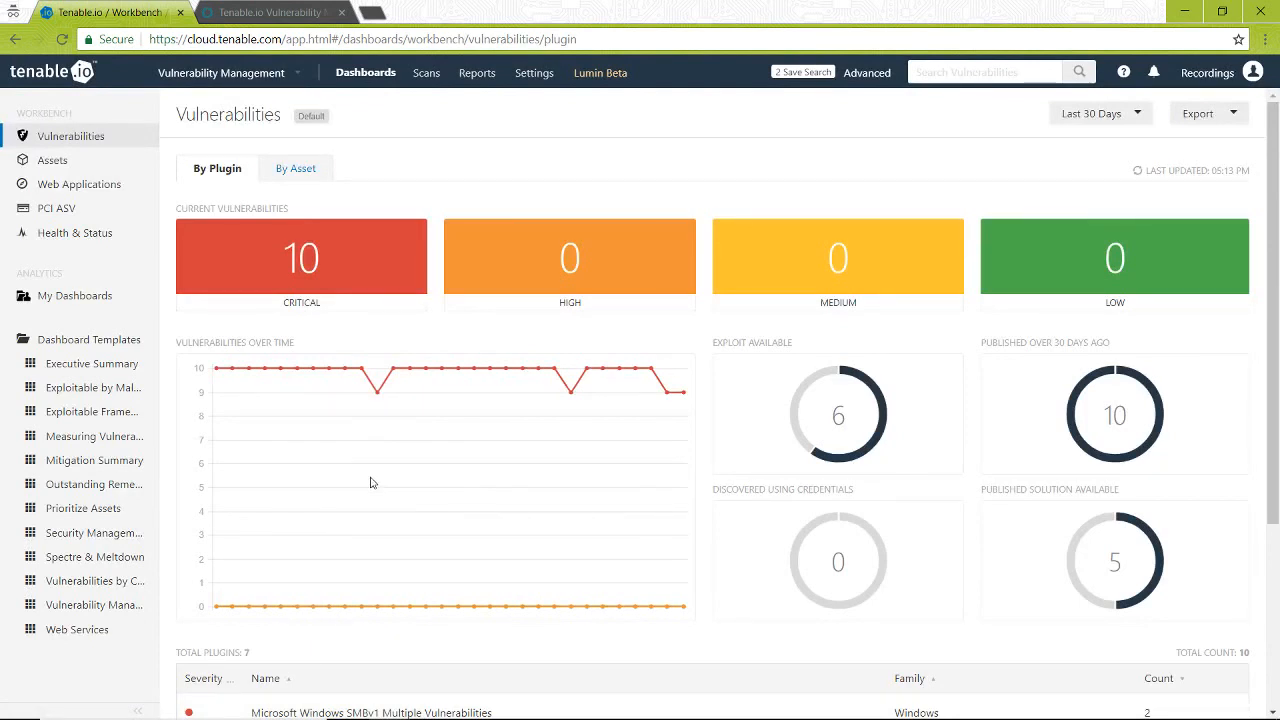
scroll(462, 472, down, 3)
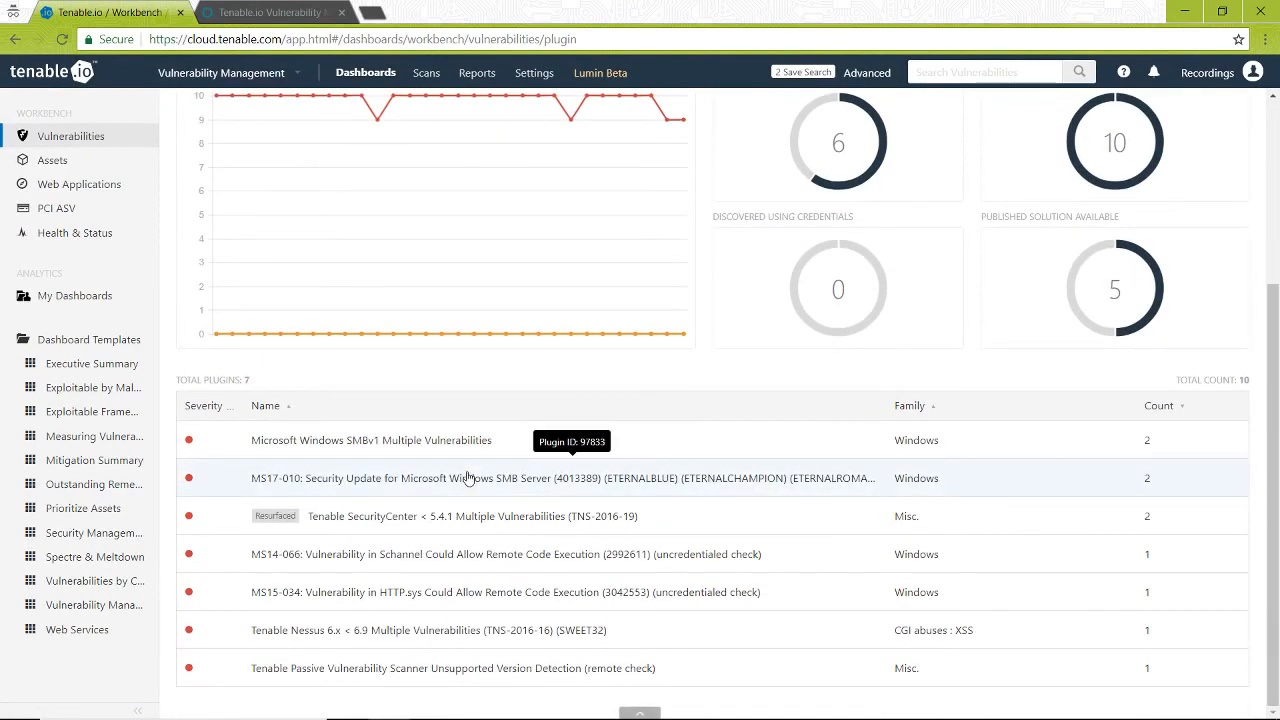
scroll(914, 494, up, 3)
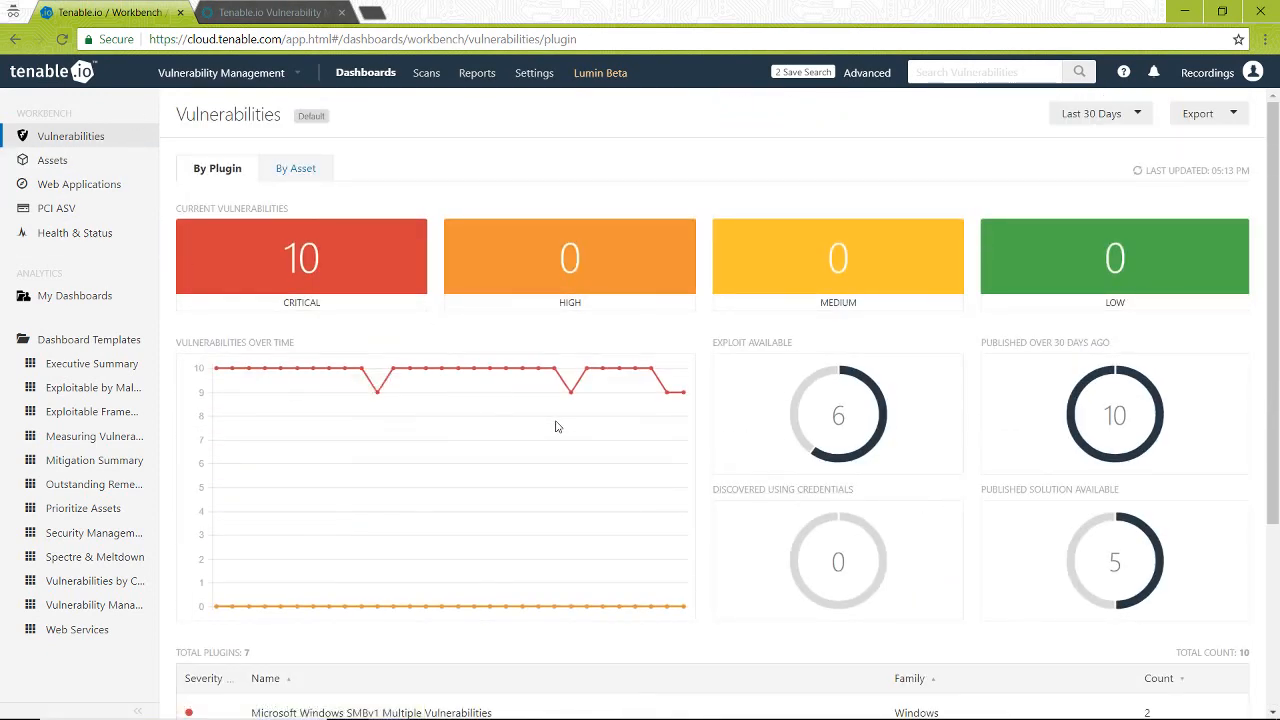
scroll(805, 455, down, 3)
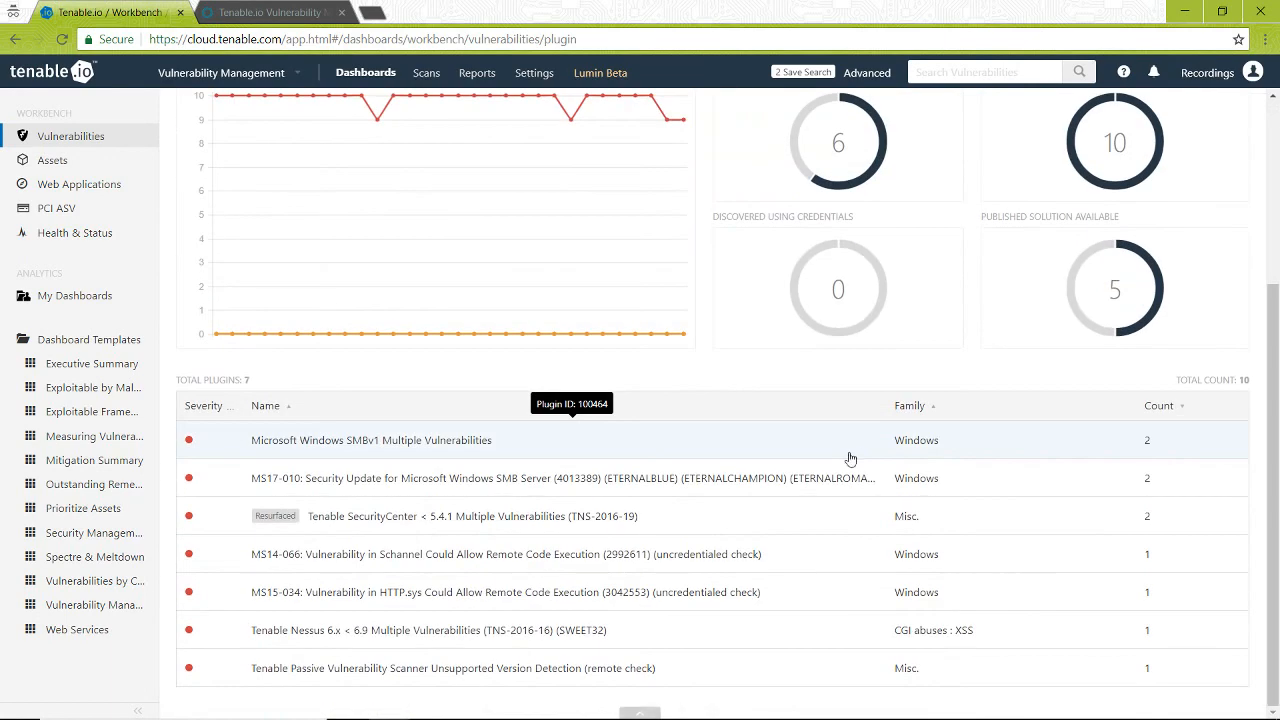